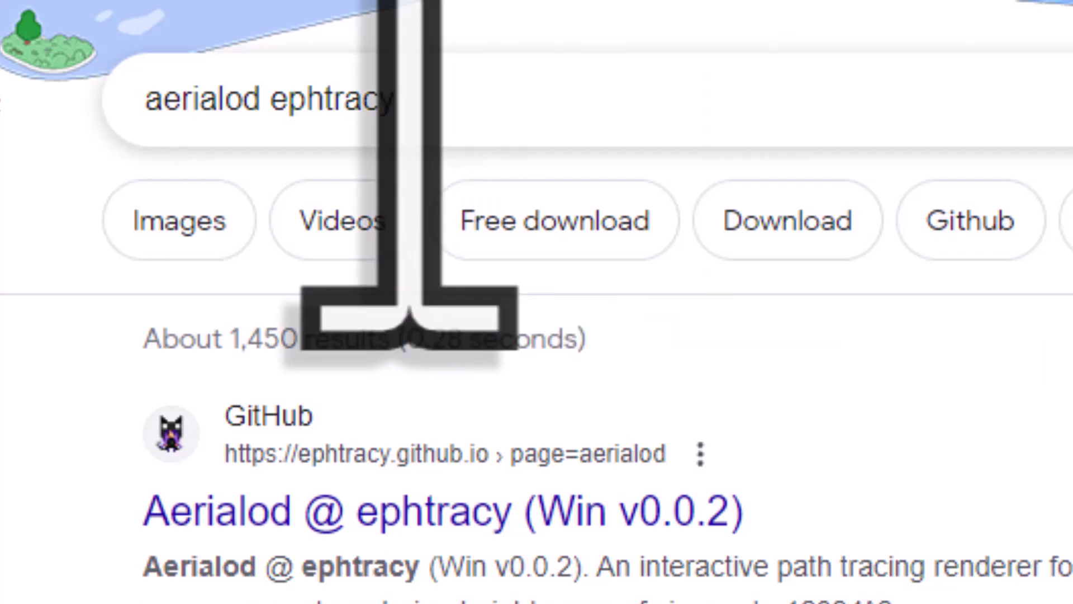
Rerun the Google search for 'aerialod ephtracy'
left_click(410, 111)
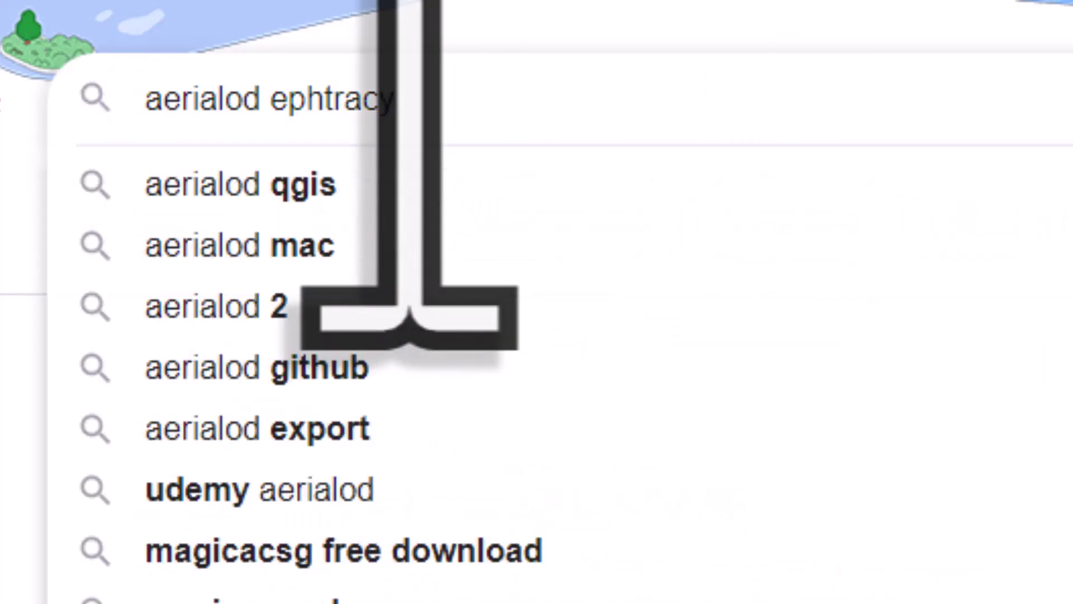
key("Return")
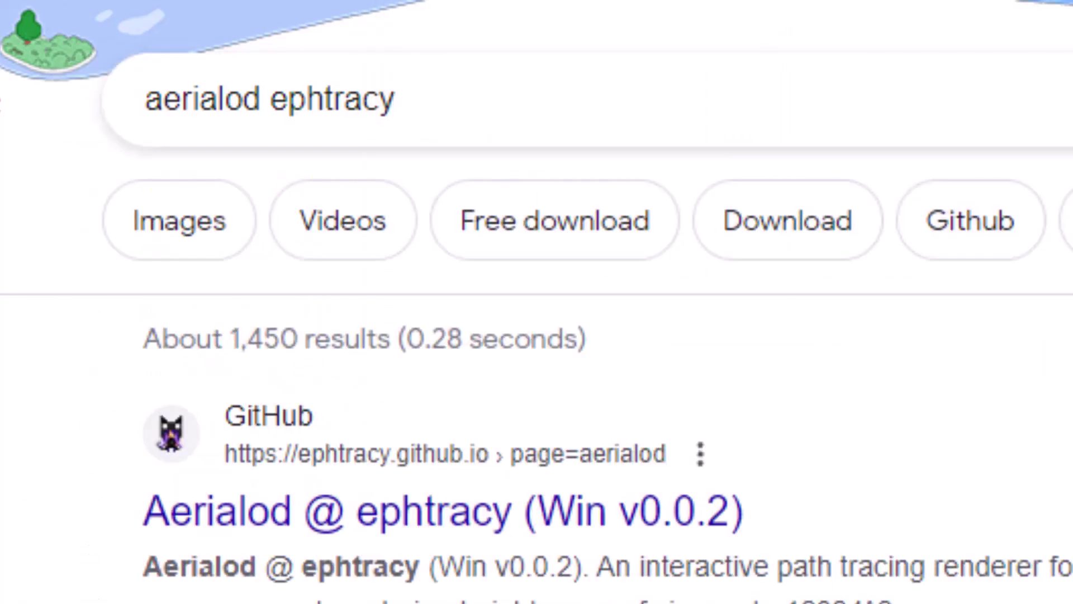
left_click(315, 528)
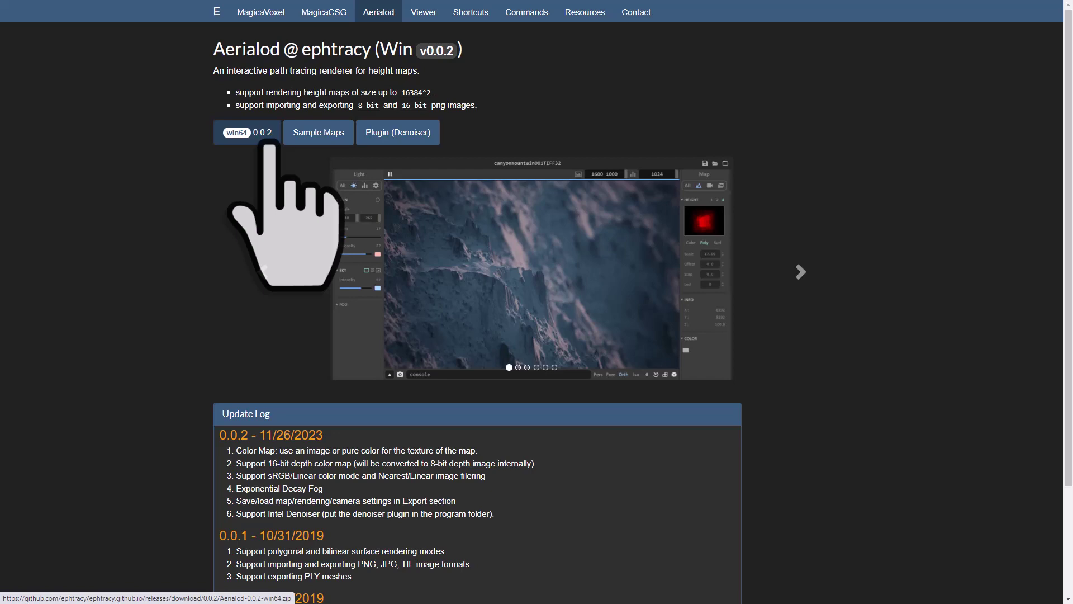
left_click(269, 144)
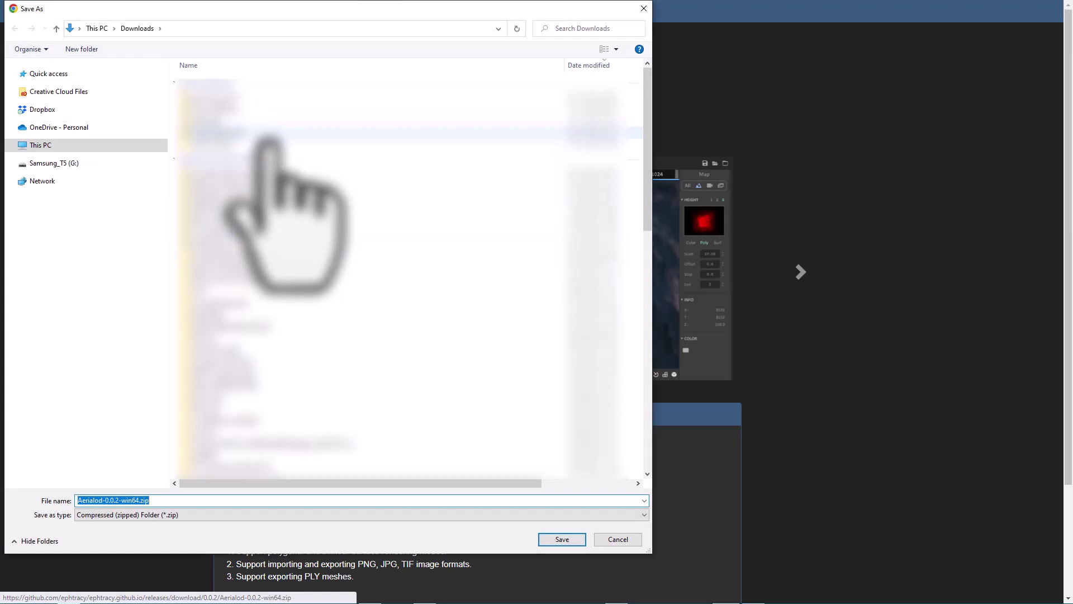
left_click(643, 9)
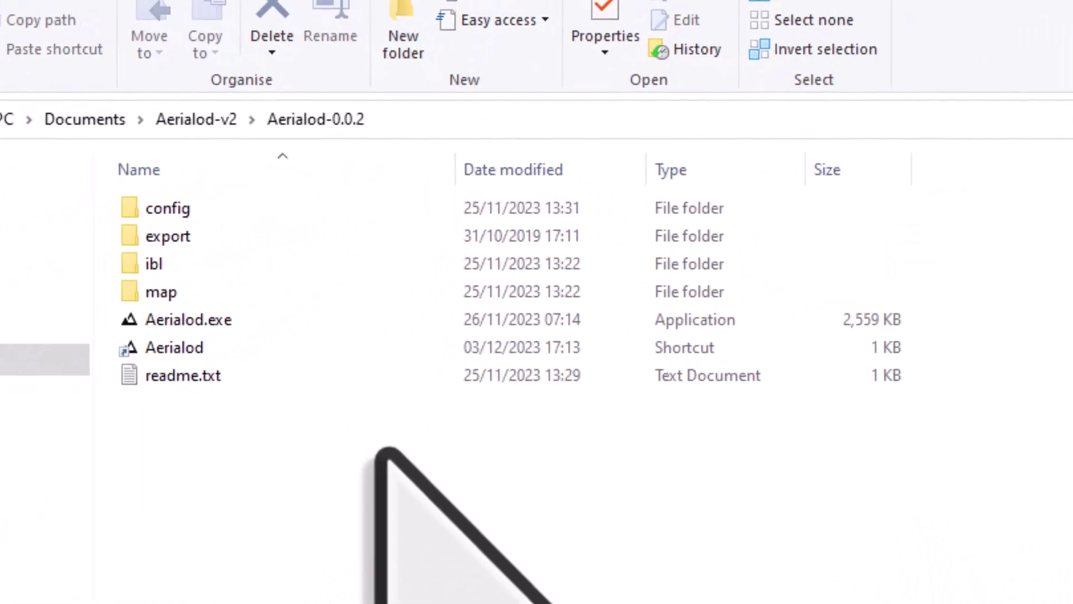
Read readme.txt, then look through the map folder's sample maps and return to Aerialod-0.0.2
double_click(237, 380)
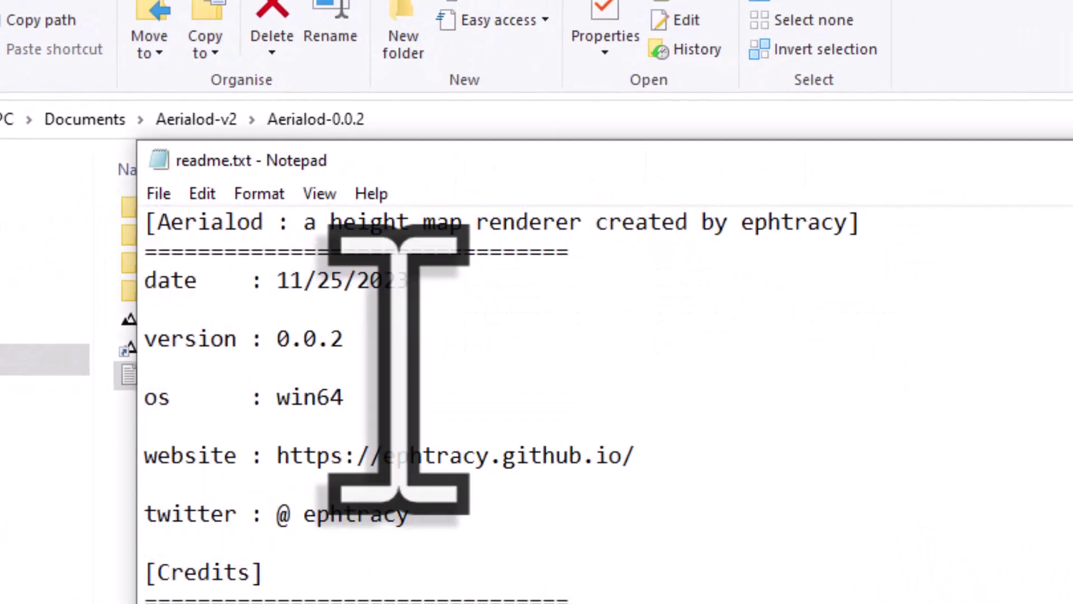
key("alt+F4")
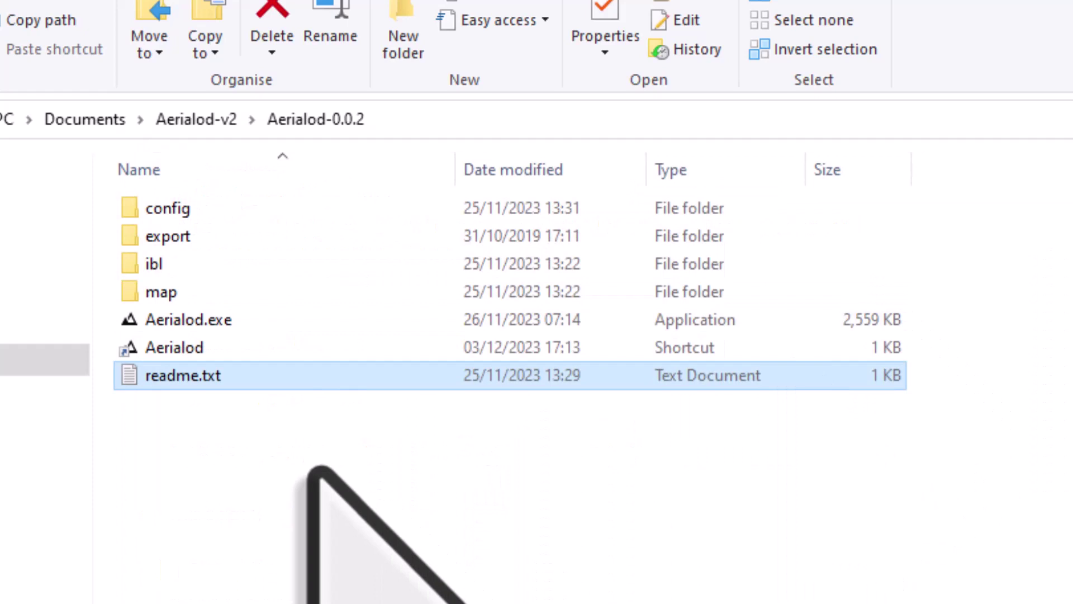
left_click(235, 326)
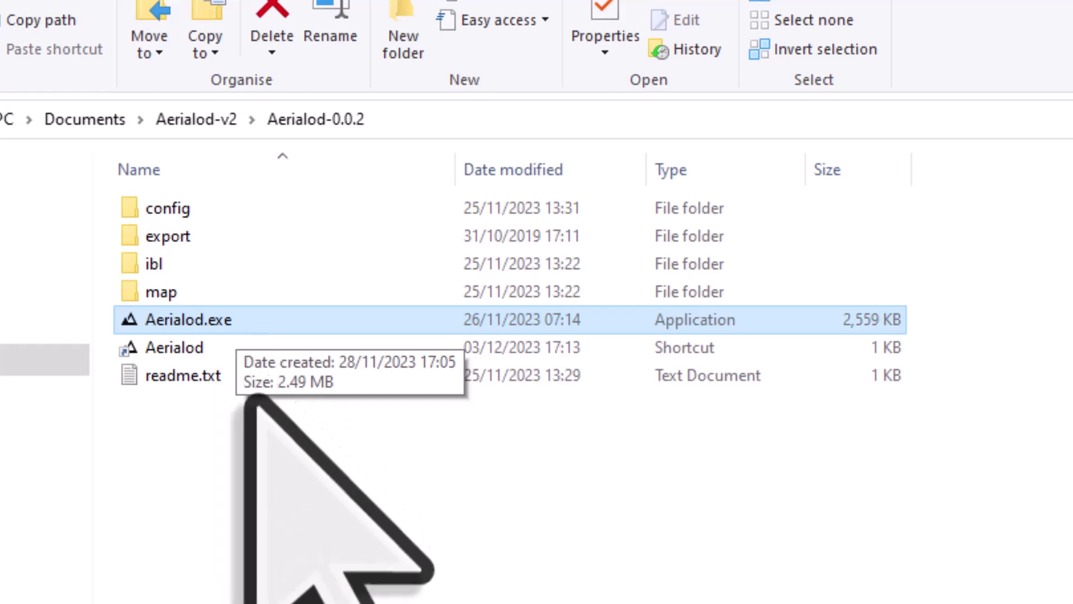
left_click(262, 455)
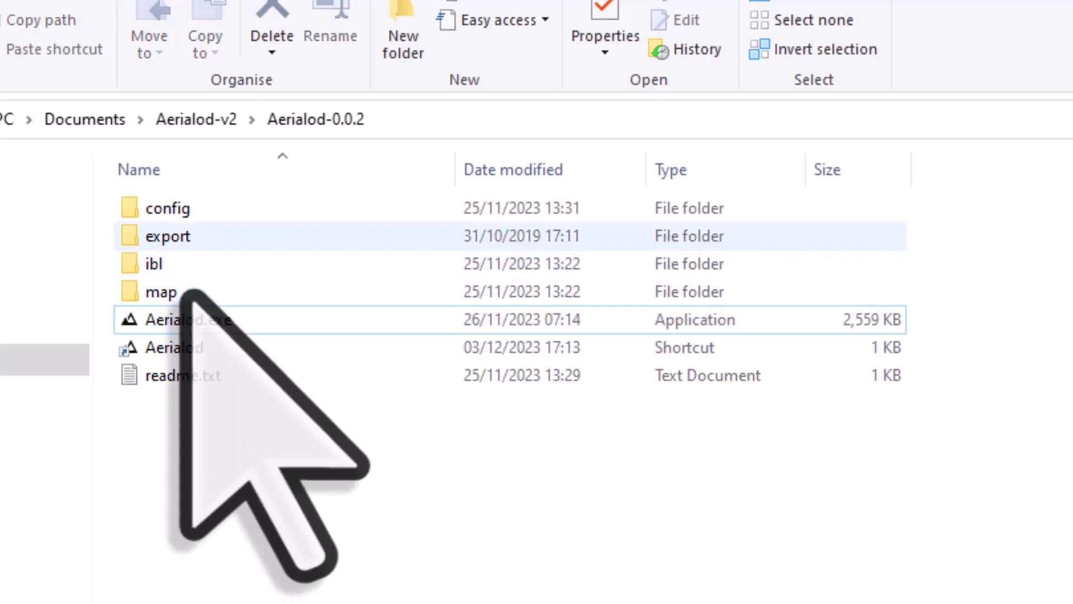
double_click(167, 290)
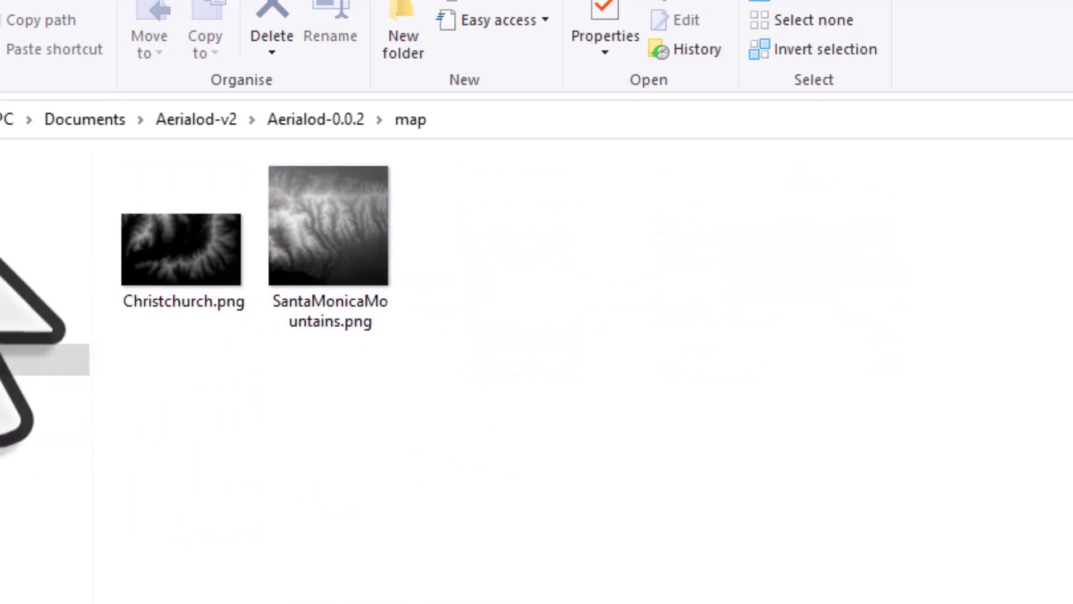
key("alt+Left")
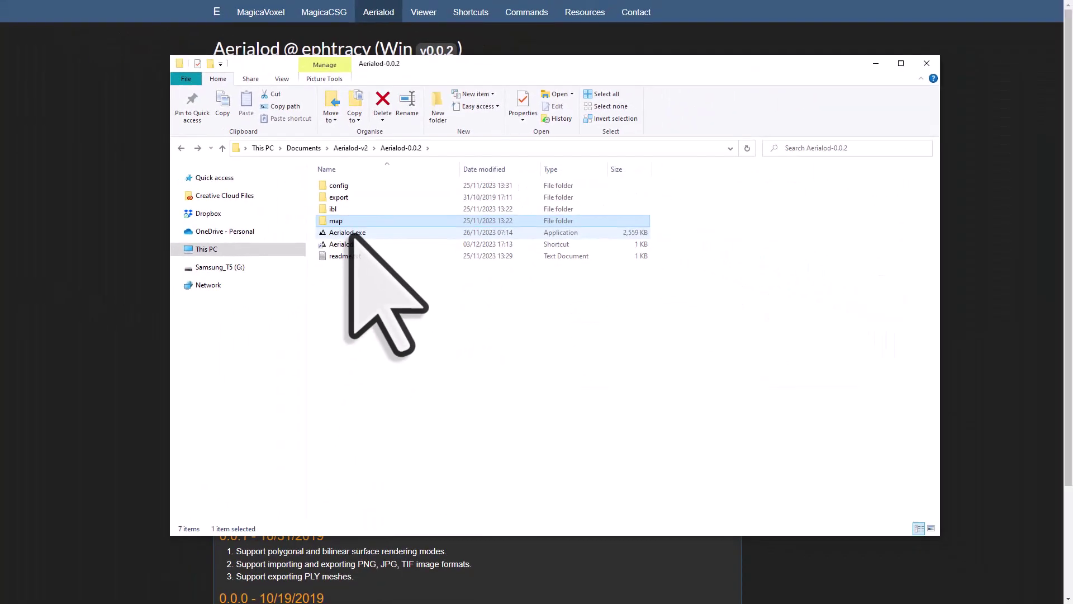
Launch Aerialod.exe and move its window, then minimise Aerialod and File Explorer
double_click(197, 321)
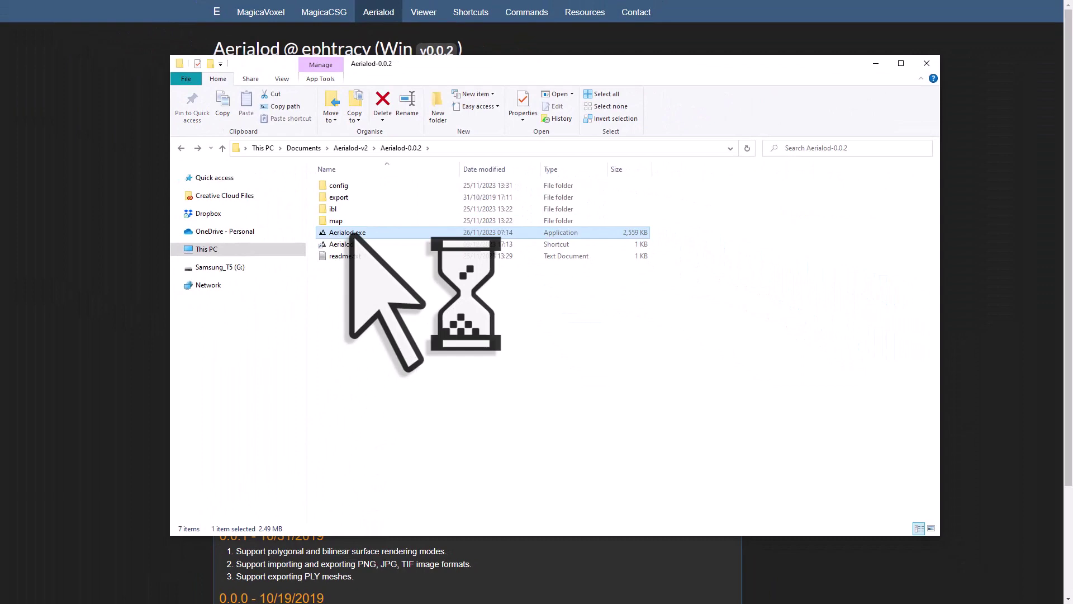
left_click_drag(305, 97, 362, 121)
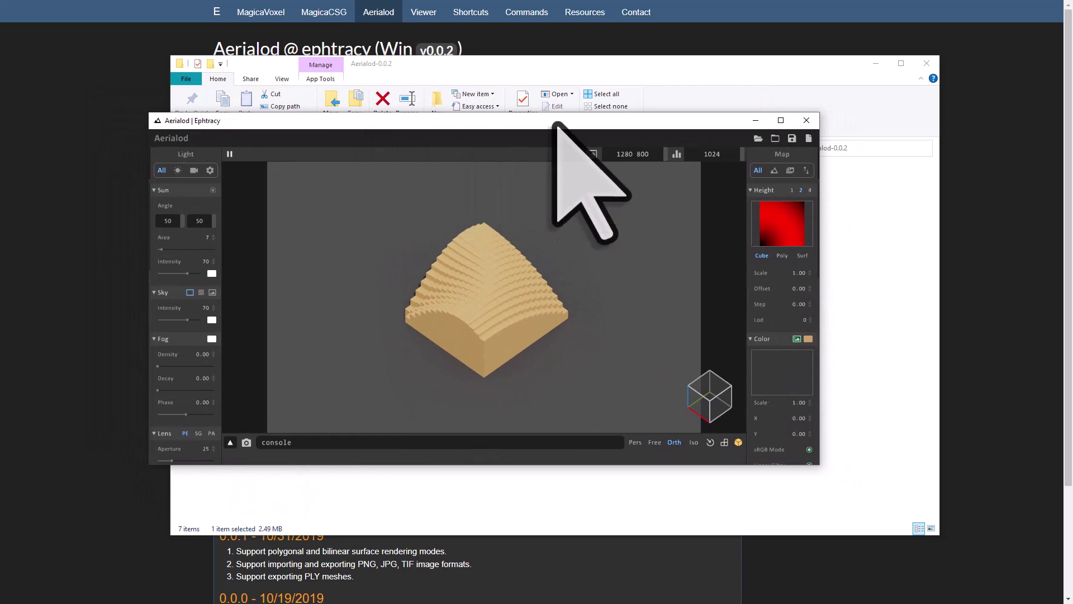
left_click(756, 120)
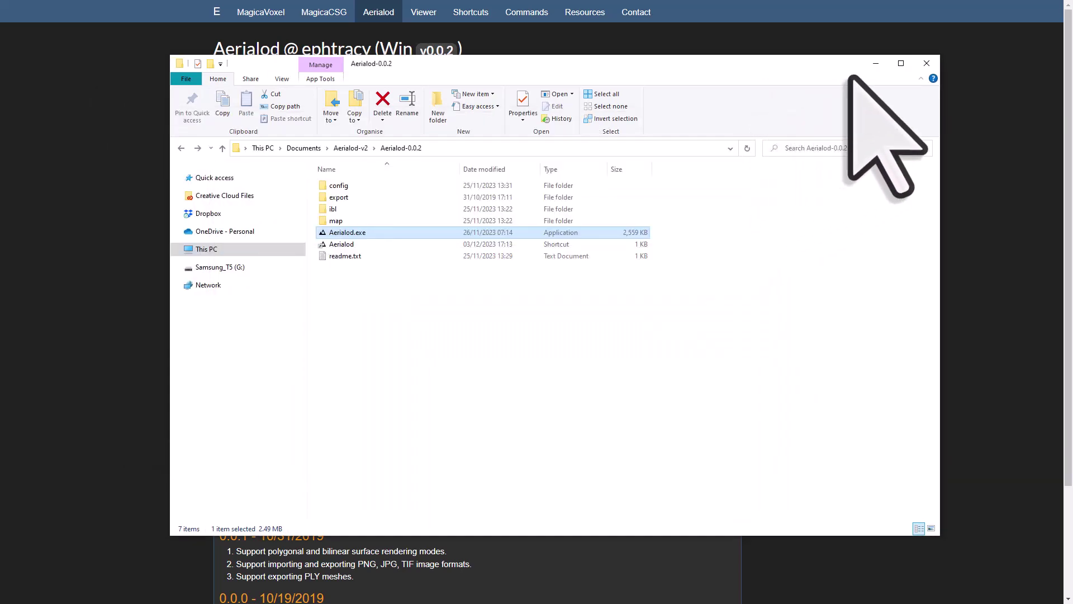
left_click(874, 65)
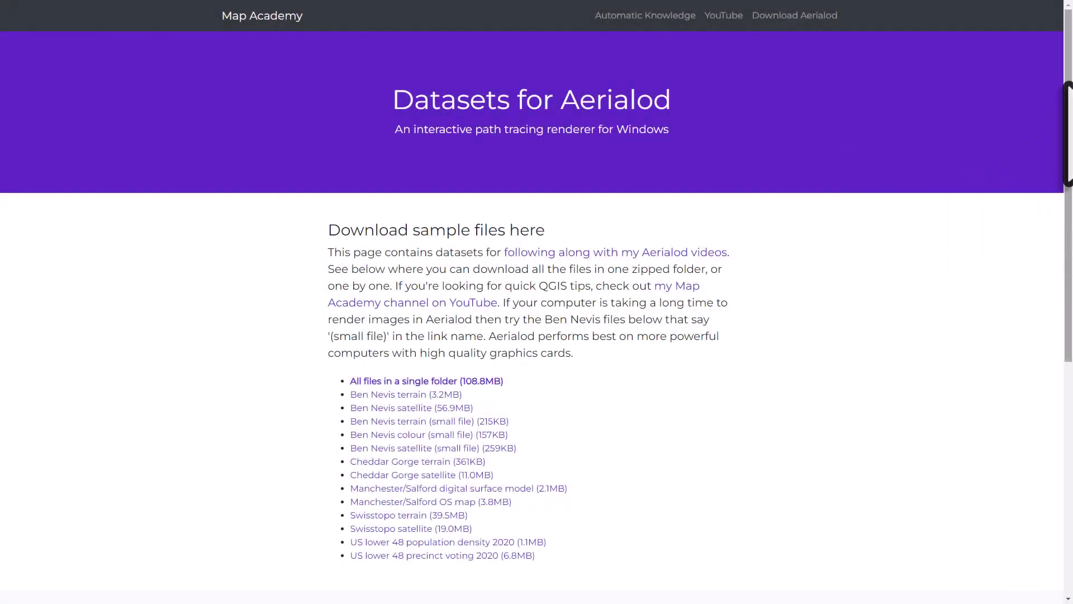
Scroll the Datasets for Aerialod page to find the Ben Nevis terrain sample files
scroll(1067, 134, "down", 3)
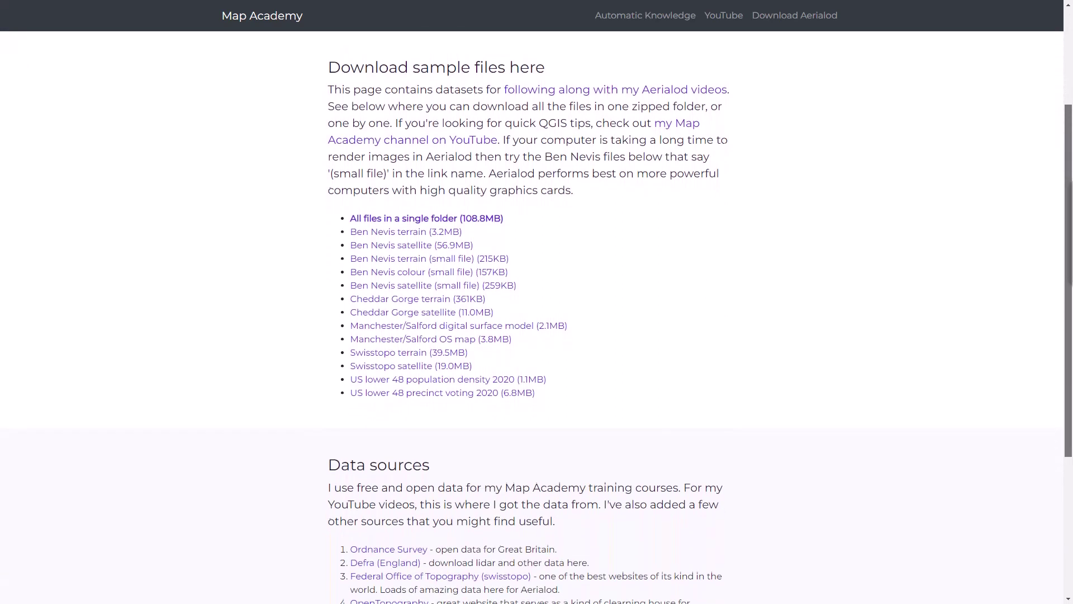
scroll(1066, 268, "down", 1)
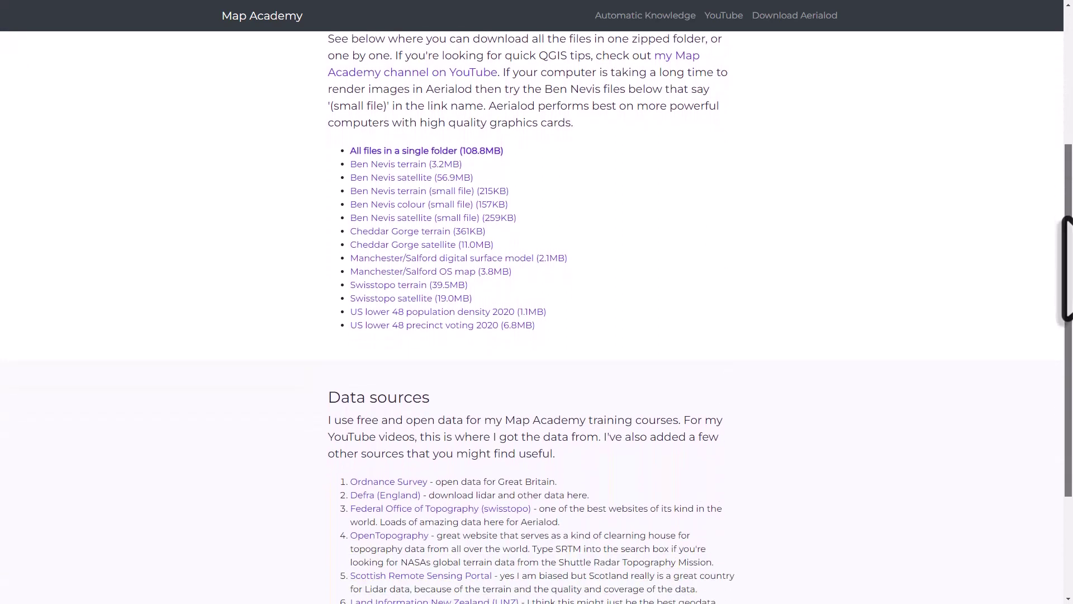
scroll(1066, 269, "up", 2)
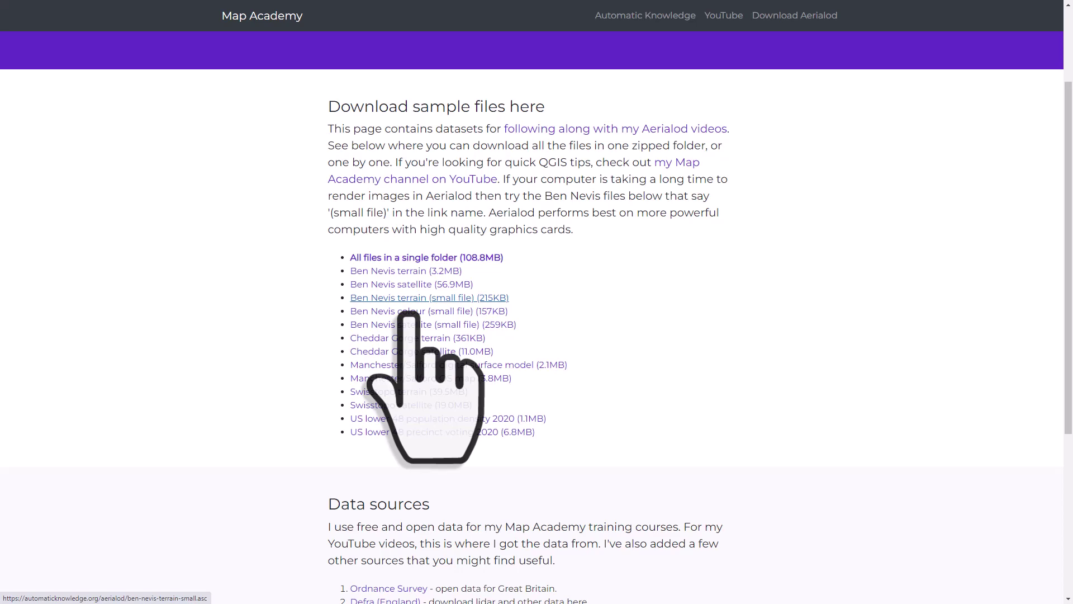
Download the Ben Nevis terrain (small file, 215KB) and bring the Aerialod window to the front
left_click(410, 300)
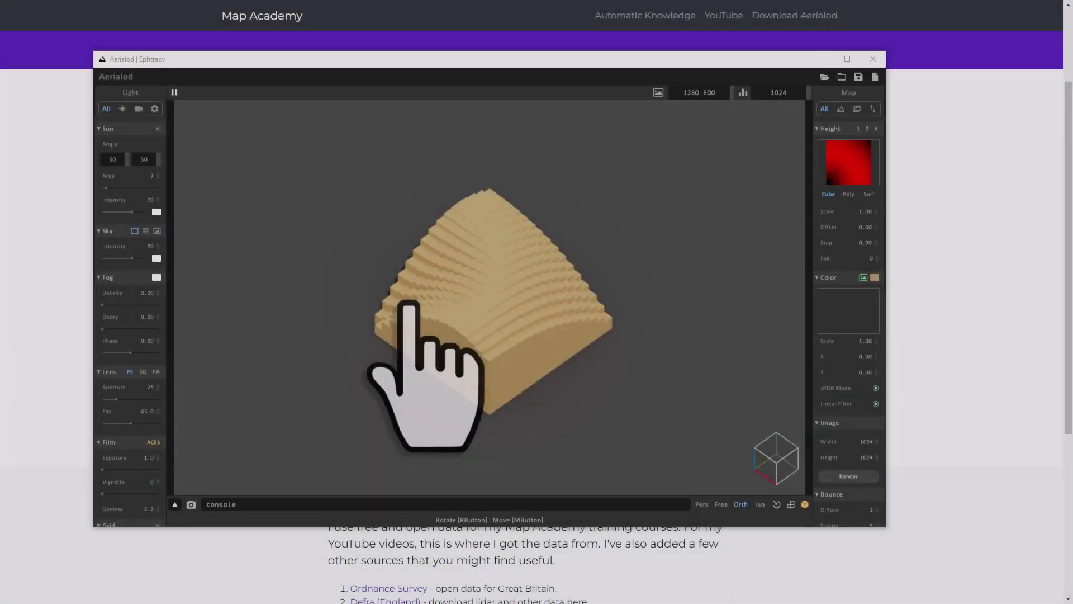
left_click(311, 62)
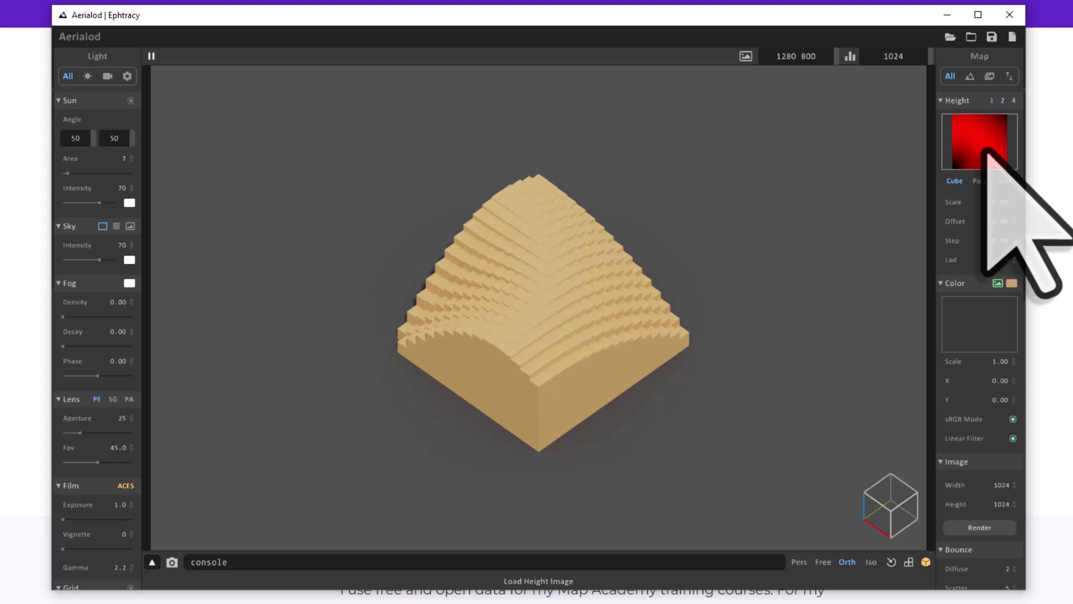
Load ben-nevis-terrain-small.asc as Aerialod's height map
left_click(985, 150)
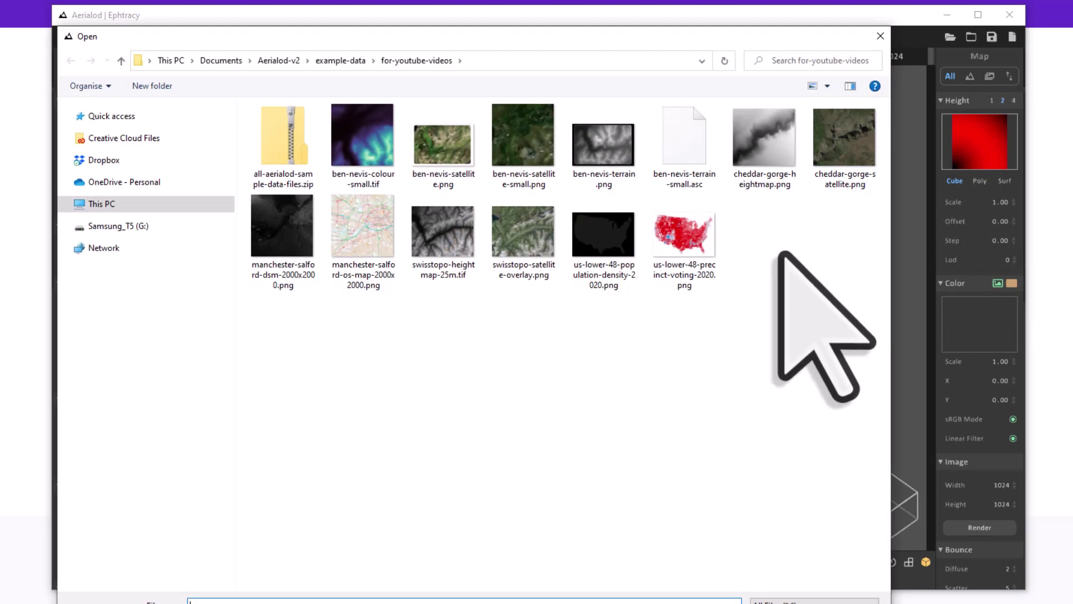
left_click(687, 188)
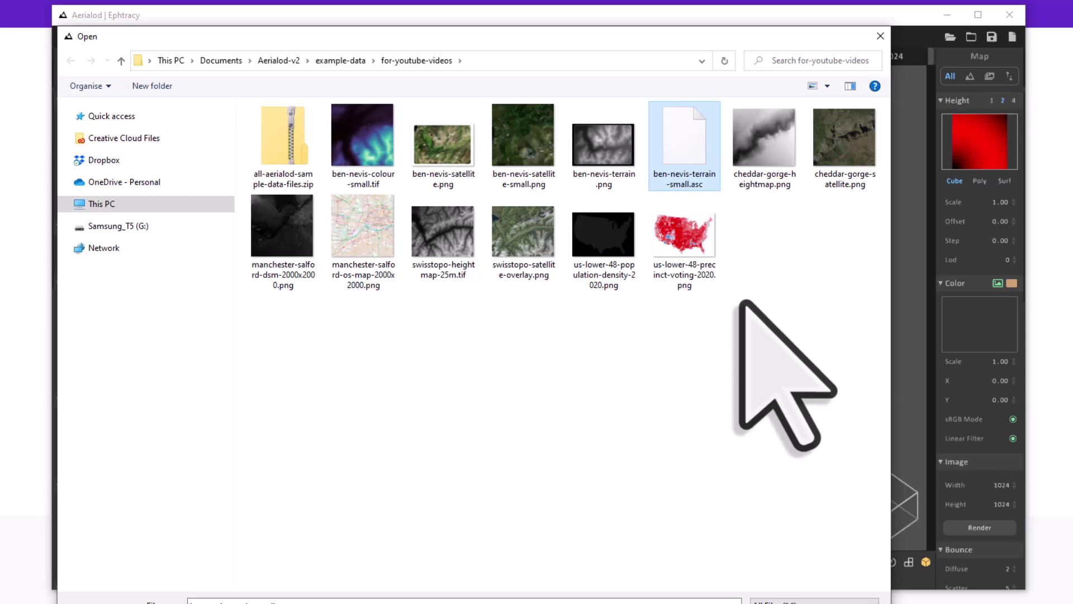
double_click(709, 178)
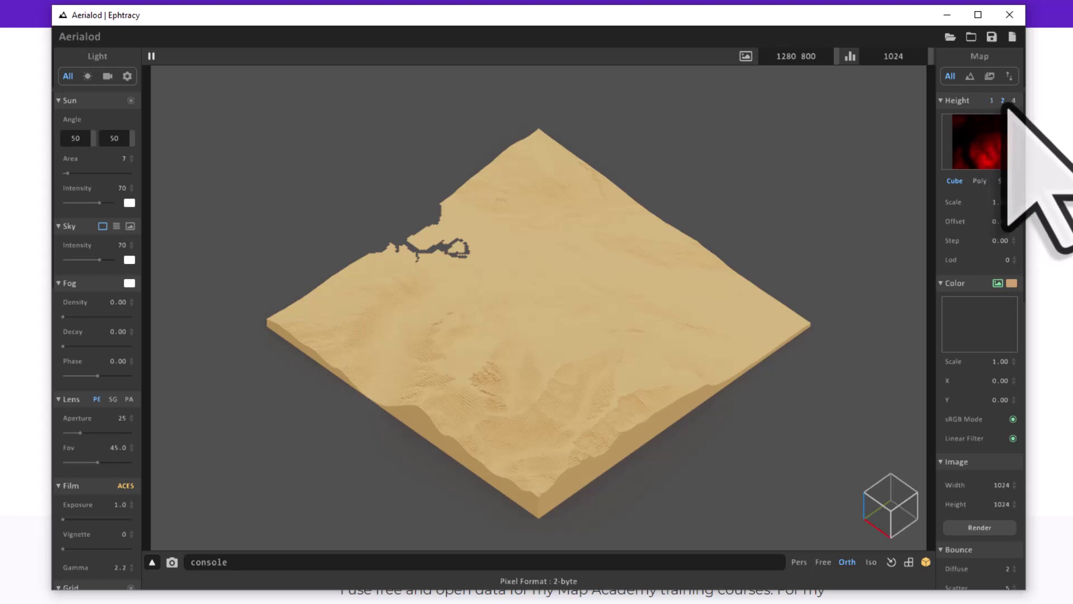
Set the height pixel format to 4 and orbit the Ben Nevis terrain to another side
left_click(1006, 105)
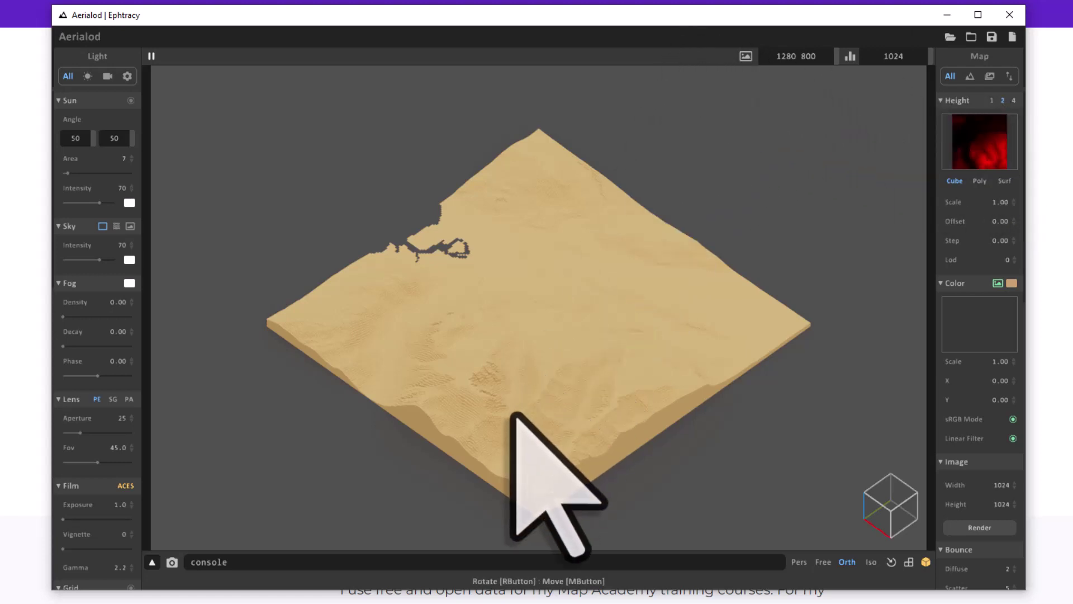
right_click_drag(512, 415, 781, 371)
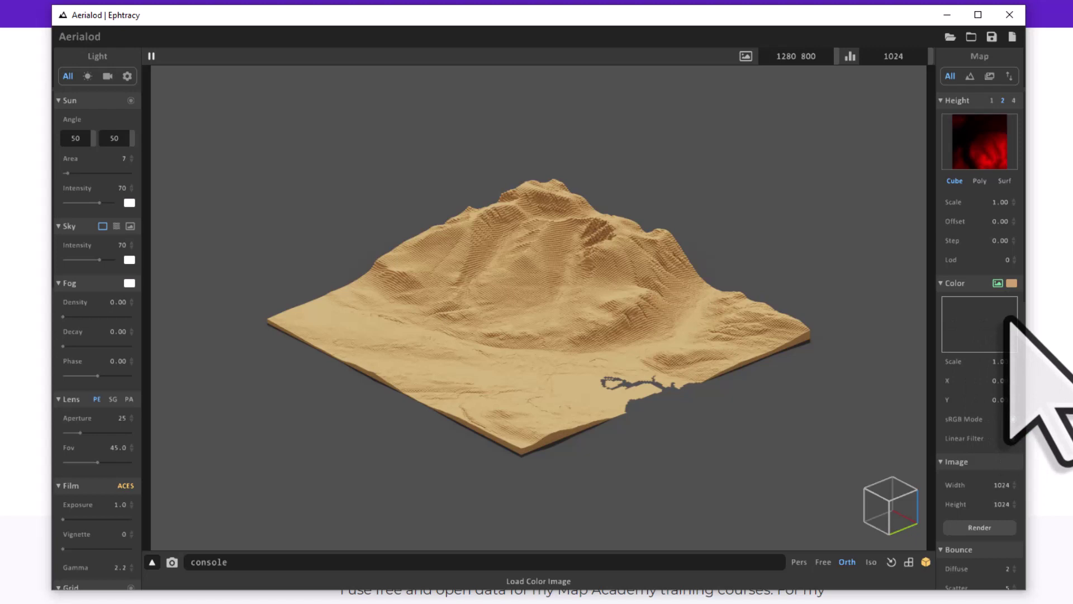
Apply ben-nevis-colour-small.tif as the terrain's colour image
left_click(972, 326)
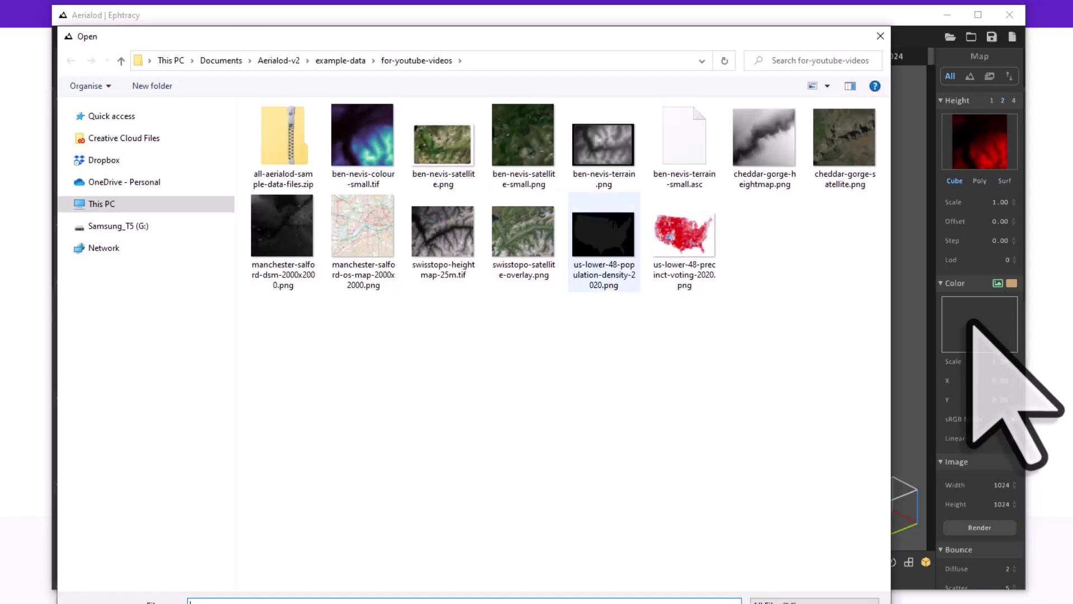
left_click(361, 140)
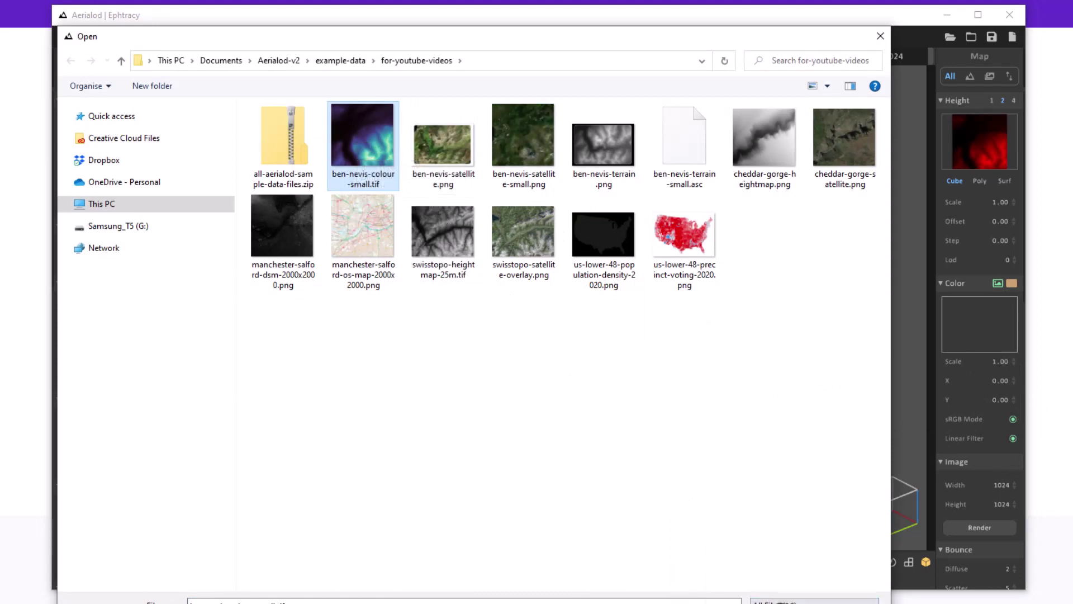
key("Return")
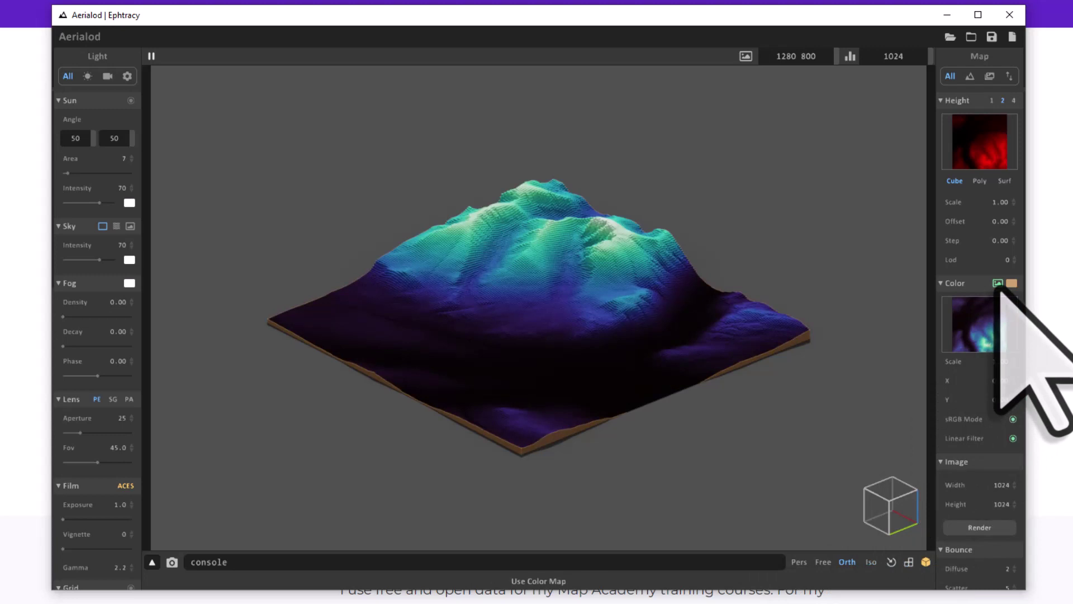
left_click(998, 283)
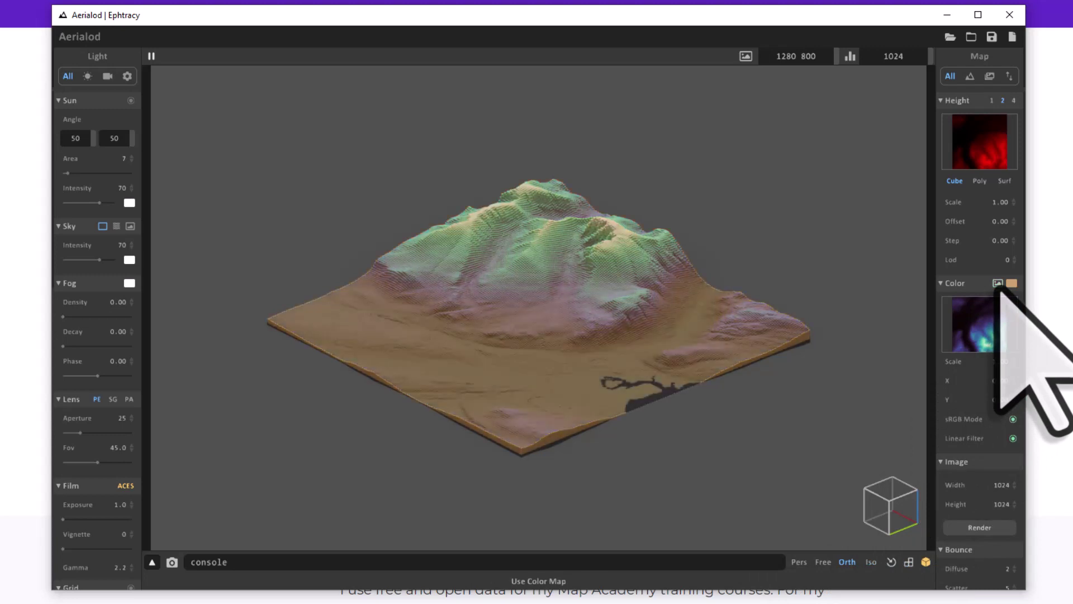
left_click(998, 284)
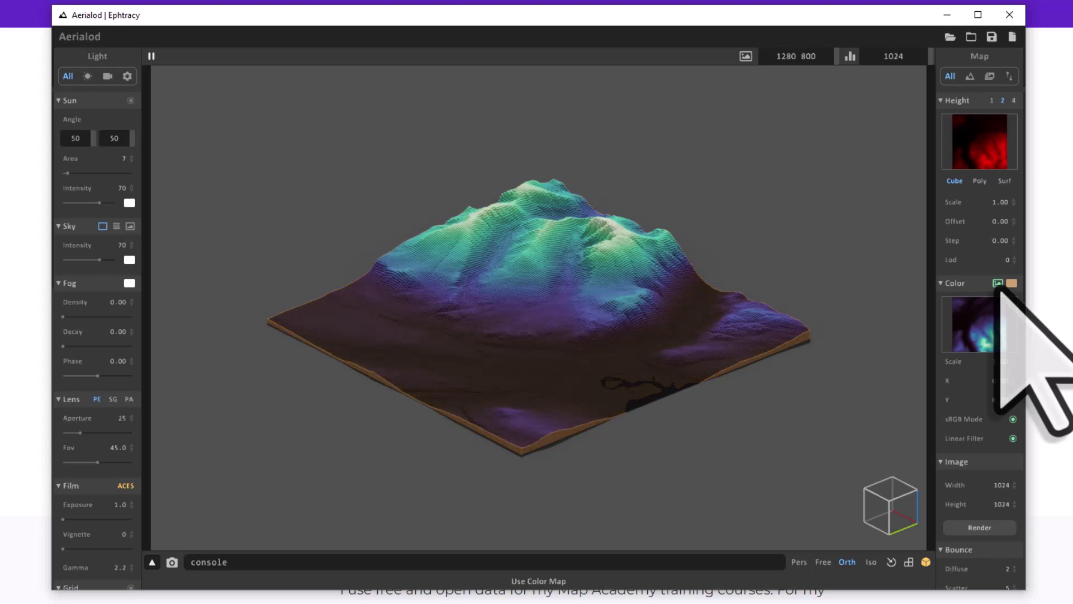
left_click(998, 283)
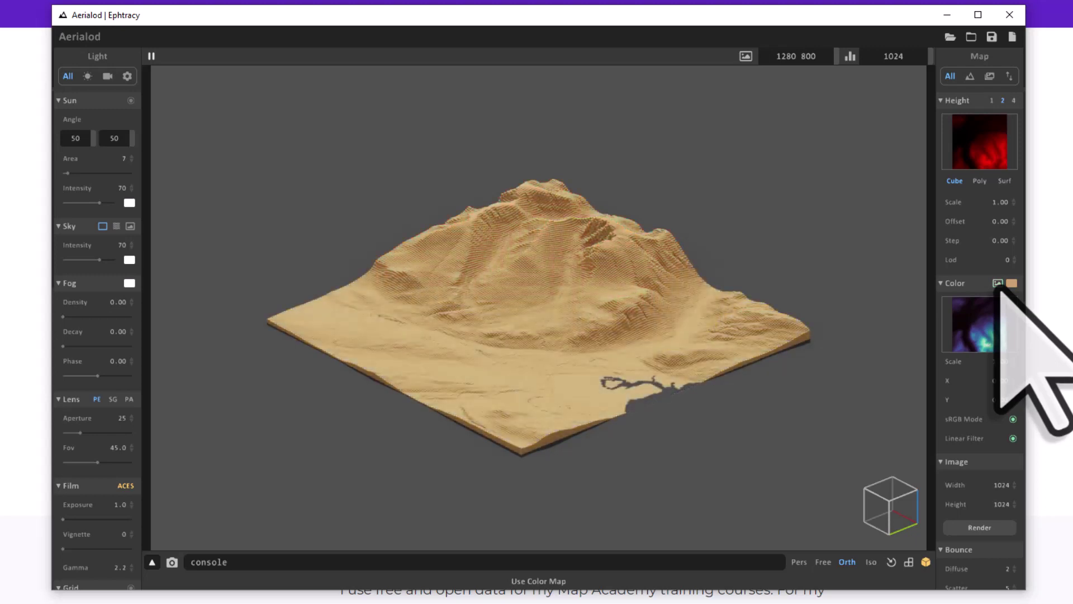
left_click(999, 284)
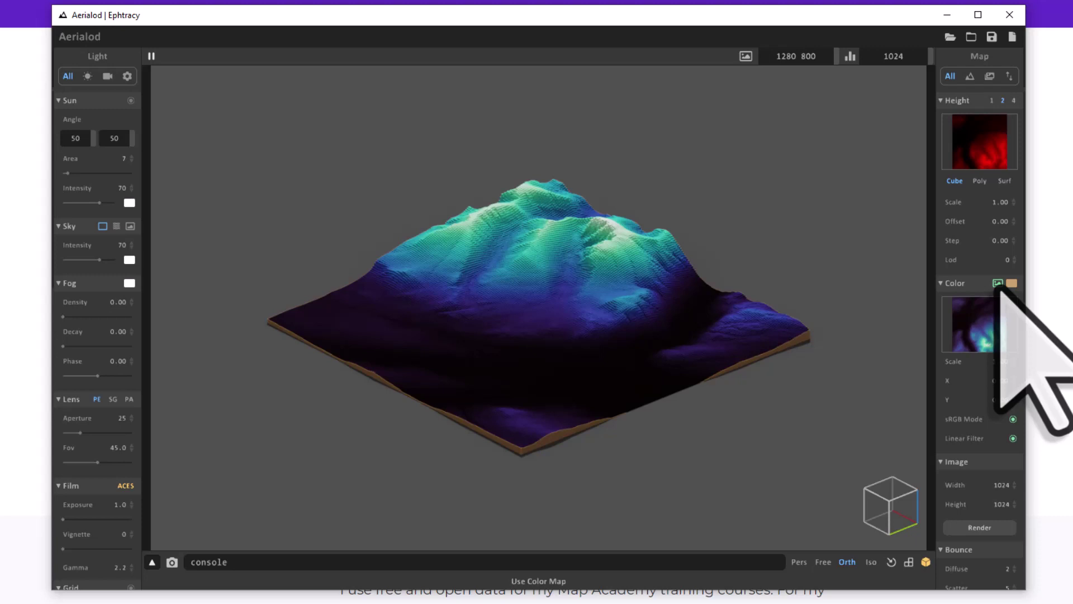
Select the Height Scale value, then rotate and pan the coloured terrain to a new angle
left_click(998, 204)
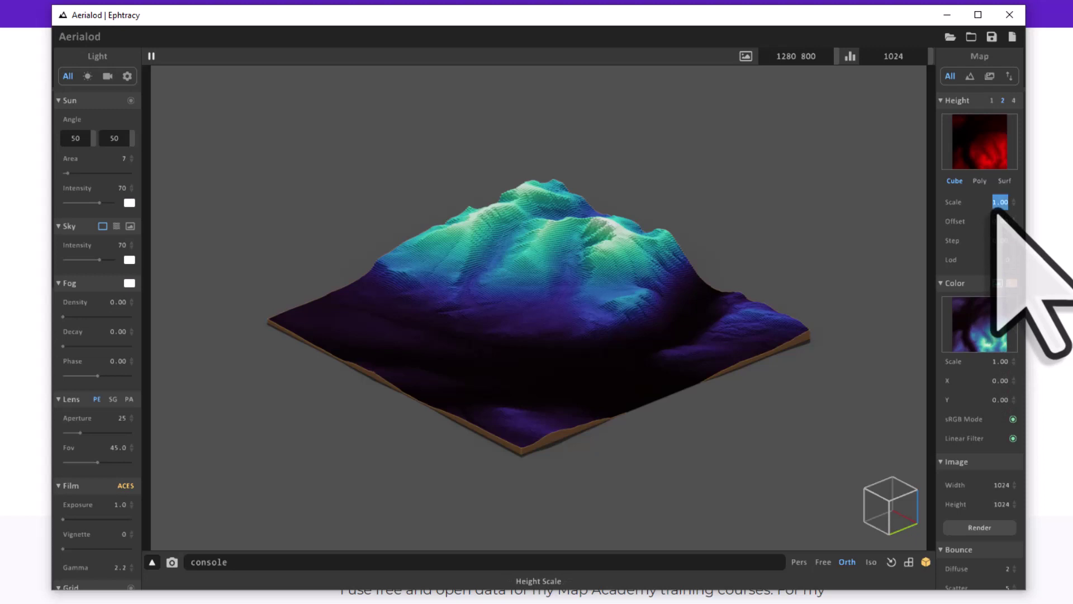
mouse_move(866, 383)
right_mouse_down()
mouse_move(803, 391)
mouse_move(667, 374)
mouse_move(555, 412)
mouse_move(508, 364)
mouse_move(549, 350)
mouse_move(637, 400)
mouse_move(747, 384)
mouse_move(810, 354)
mouse_move(868, 384)
right_mouse_up()
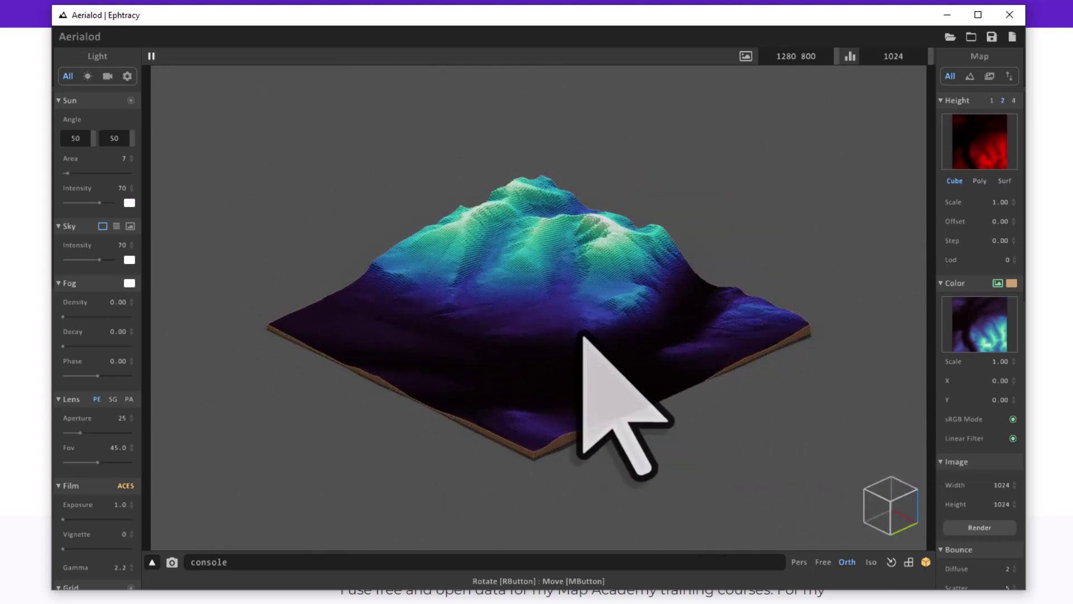
middle_click_drag(583, 335, 570, 323)
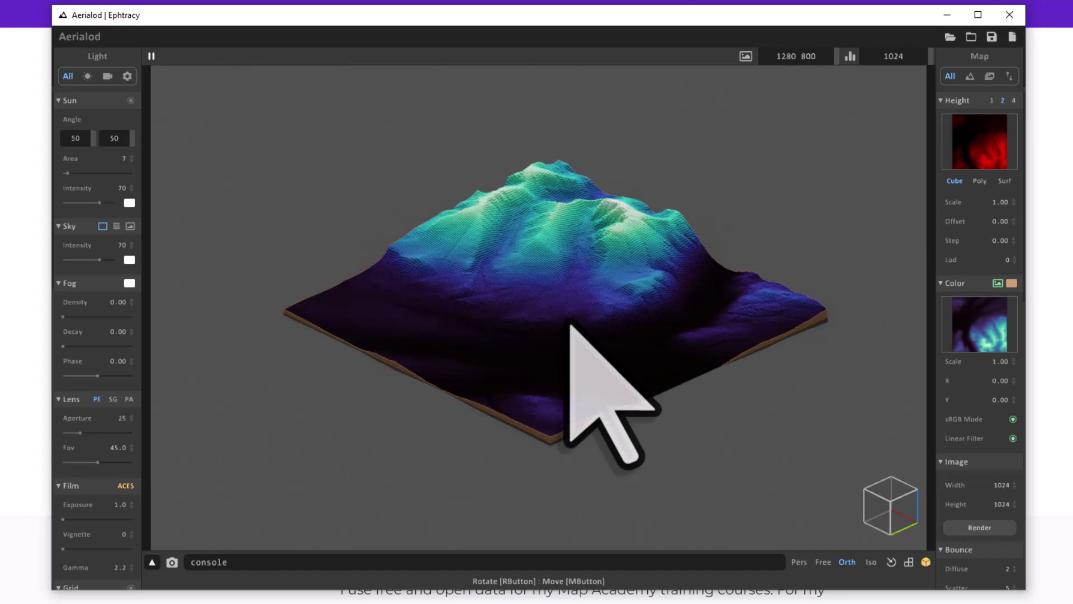
mouse_move(570, 325)
middle_mouse_down()
mouse_move(553, 371)
mouse_move(609, 270)
mouse_move(551, 311)
mouse_move(561, 330)
middle_mouse_up()
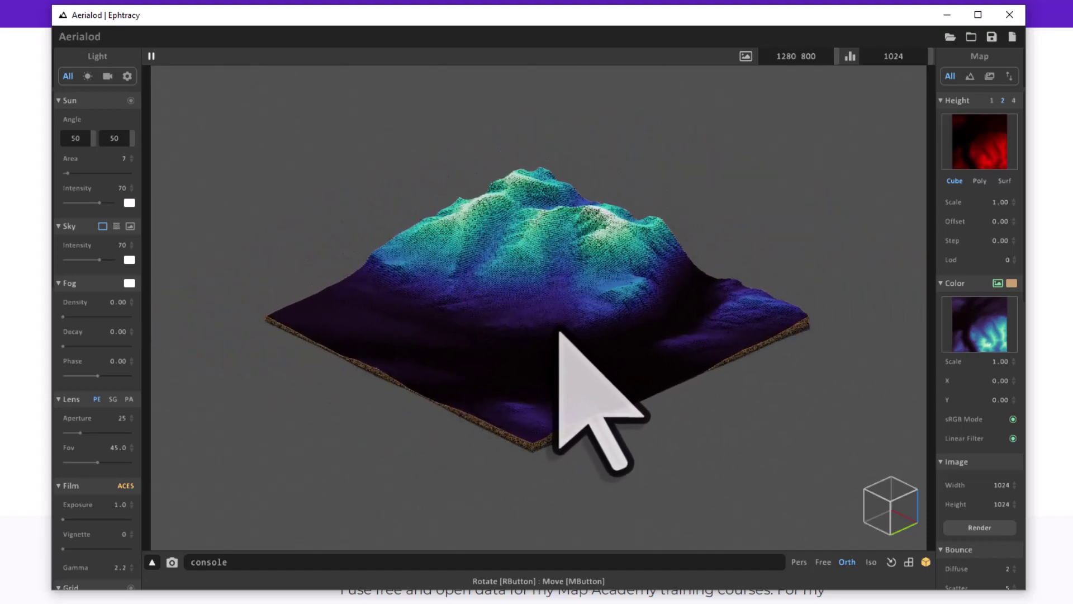
mouse_move(616, 331)
right_mouse_down()
mouse_move(521, 362)
mouse_move(510, 319)
mouse_move(532, 299)
mouse_move(598, 306)
mouse_move(630, 330)
mouse_move(632, 347)
mouse_move(595, 342)
mouse_move(616, 330)
right_mouse_up()
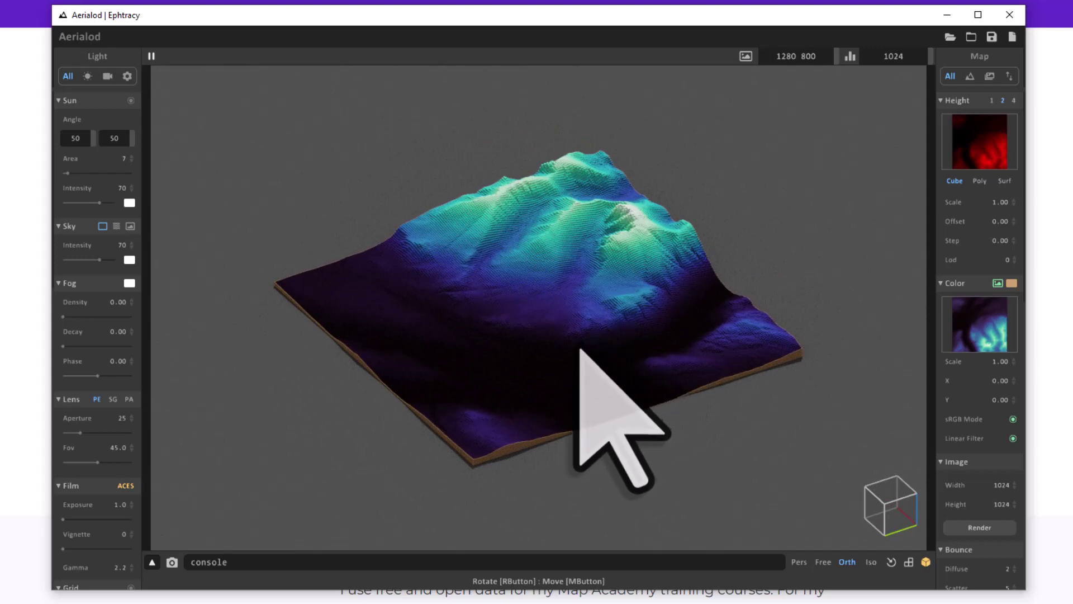
mouse_move(575, 360)
right_mouse_down()
mouse_move(606, 348)
mouse_move(575, 352)
right_mouse_up()
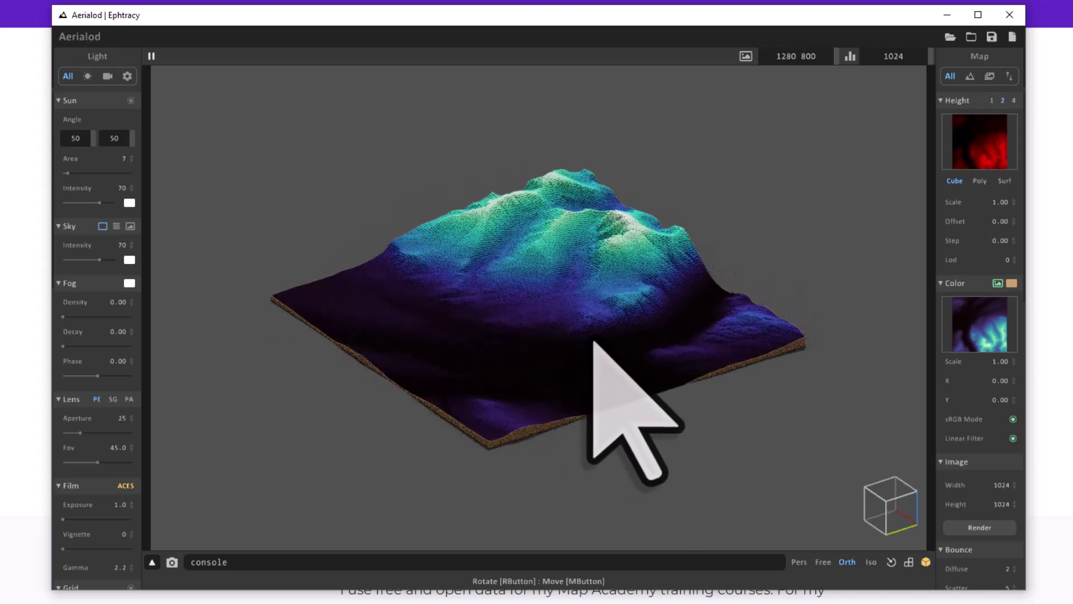
Hide the view cube, then tilt the terrain steeper and slide it right
left_click(926, 561)
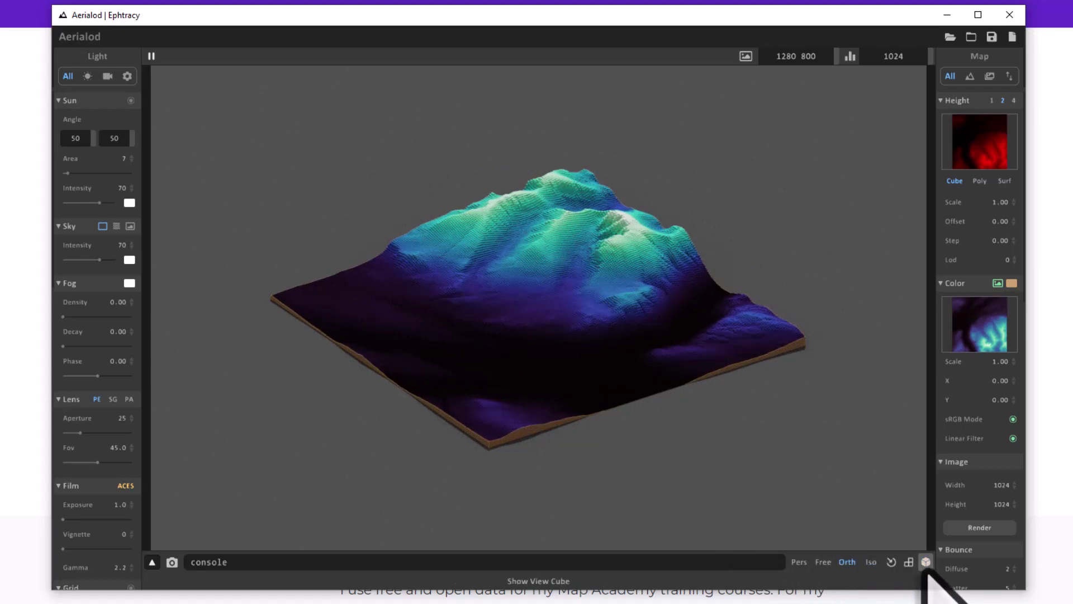
left_click(926, 562)
mouse_move(893, 496)
right_mouse_down()
mouse_move(901, 539)
mouse_move(891, 487)
mouse_move(911, 550)
mouse_move(872, 479)
mouse_move(898, 514)
mouse_move(908, 491)
right_mouse_up()
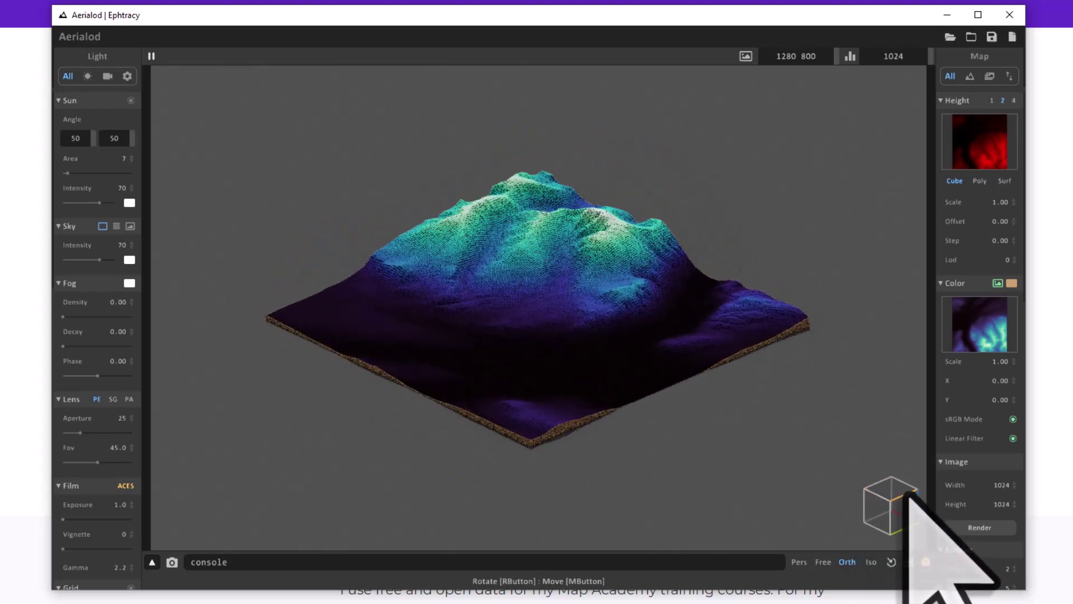
left_click(925, 561)
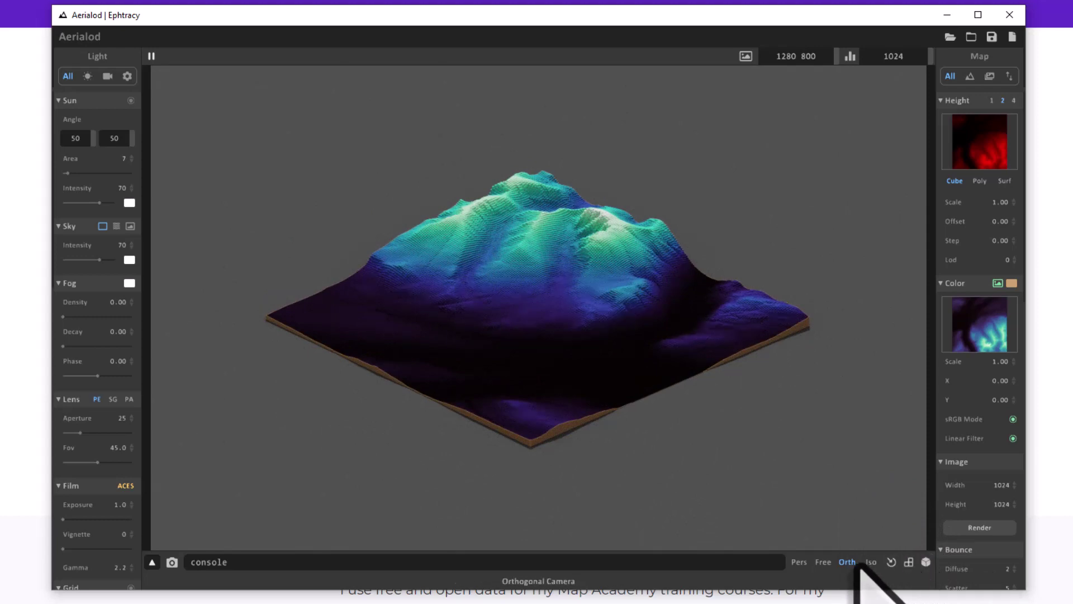
right_click_drag(575, 391, 575, 407)
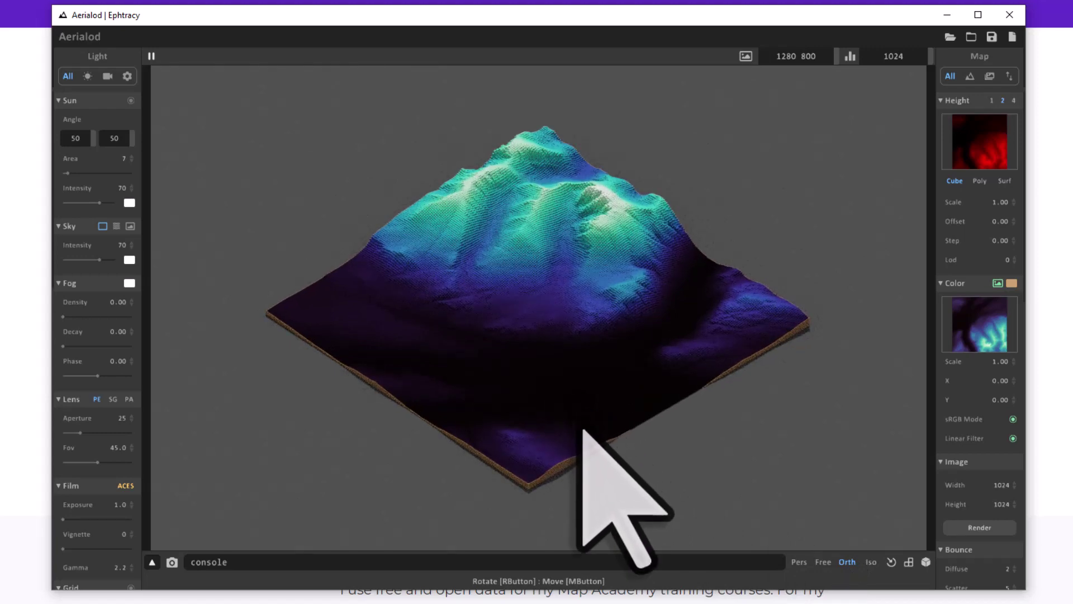
middle_click_drag(582, 436, 612, 429)
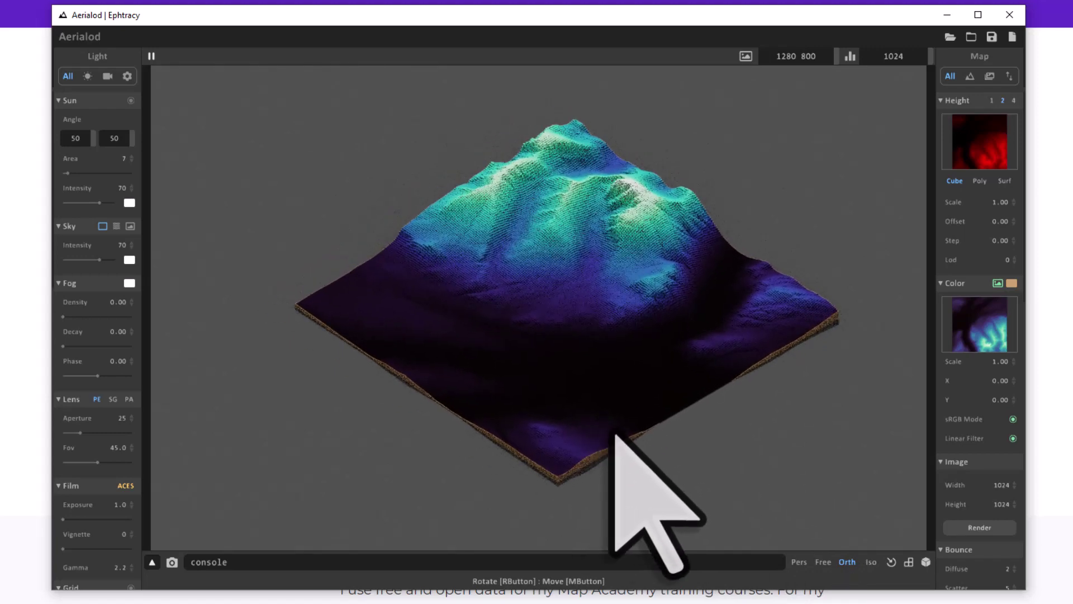
Switch to the Pers perspective camera and rotate the terrain into a top-down diamond view
left_click(799, 562)
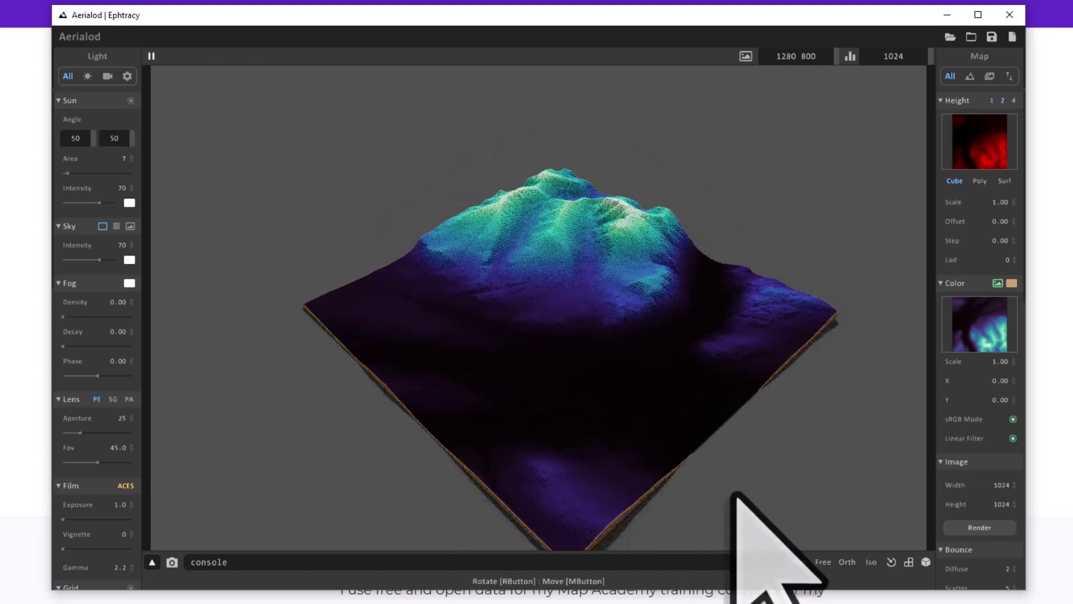
right_click_drag(732, 491, 536, 424)
right_click_drag(736, 397, 551, 395)
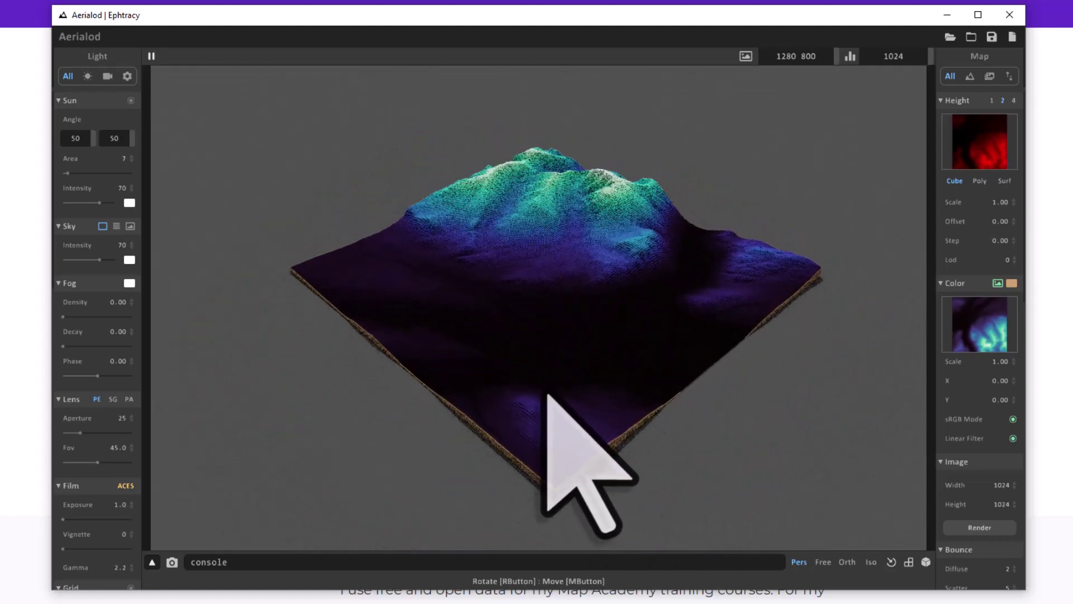
Show the camera ruler and set camera tilt to -35 and terrain heading to +130
left_click(910, 562)
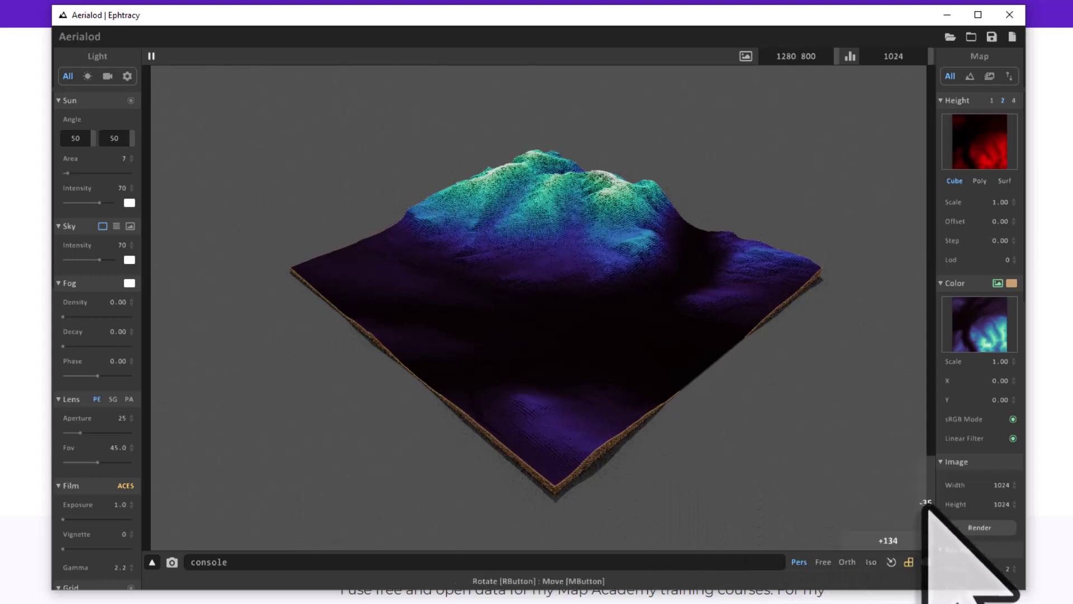
left_click_drag(926, 474, 818, 488)
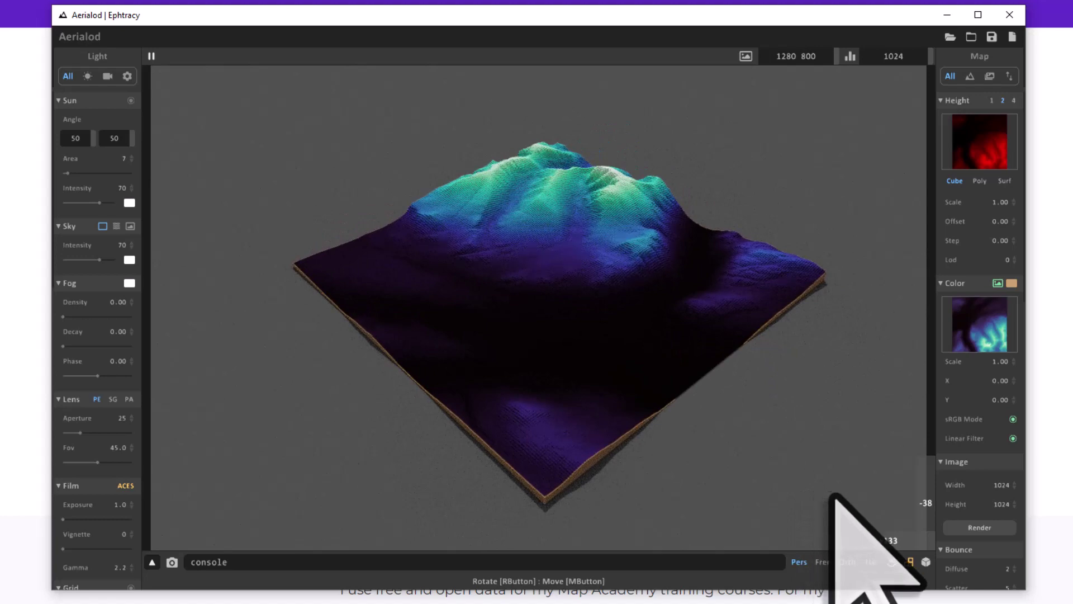
left_click_drag(896, 547, 898, 543)
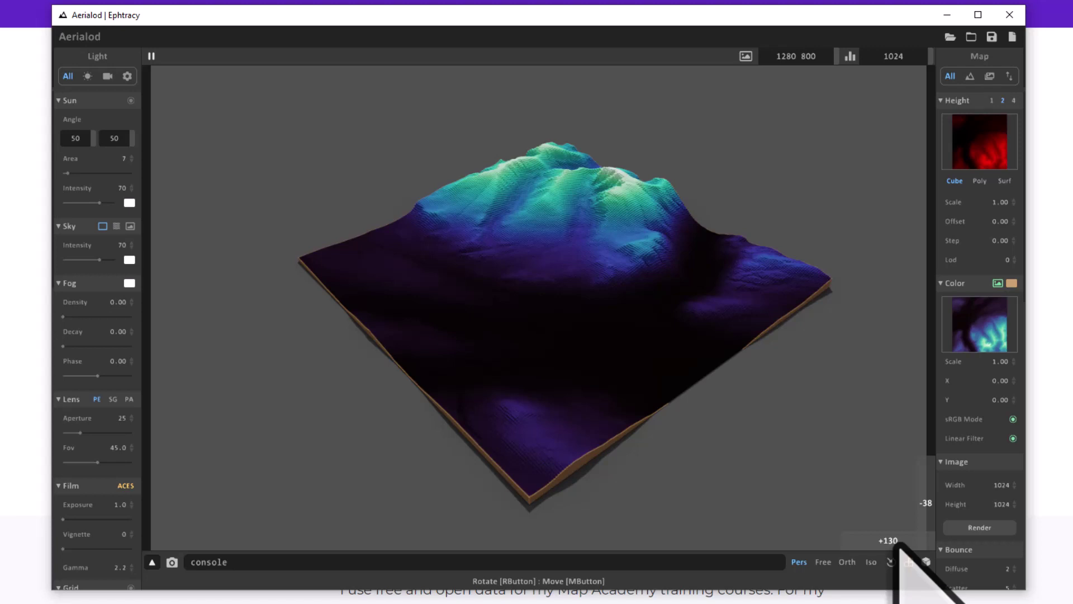
left_click_drag(925, 514, 925, 513)
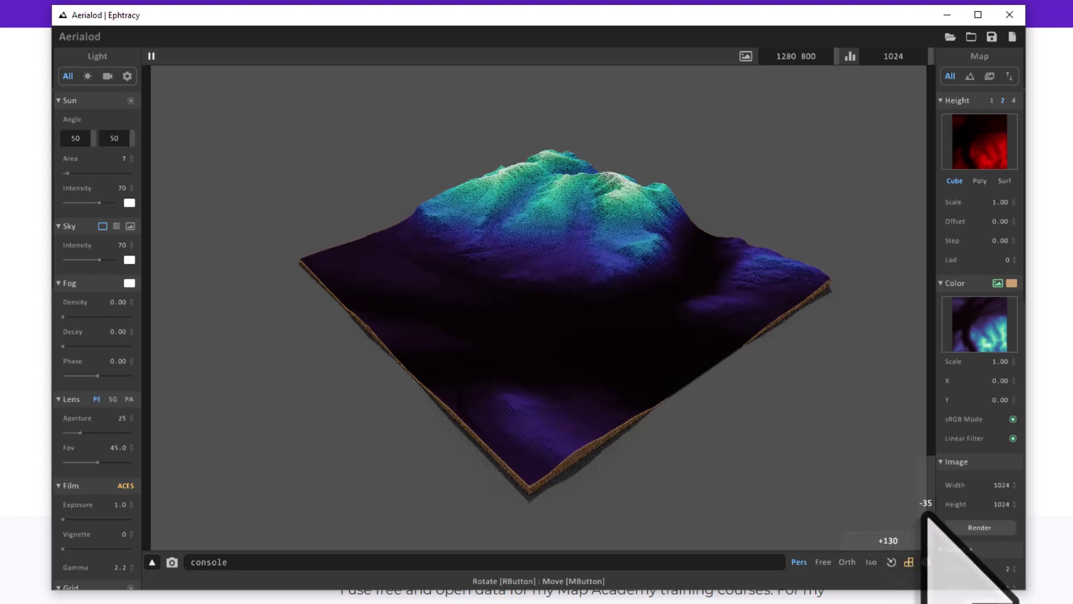